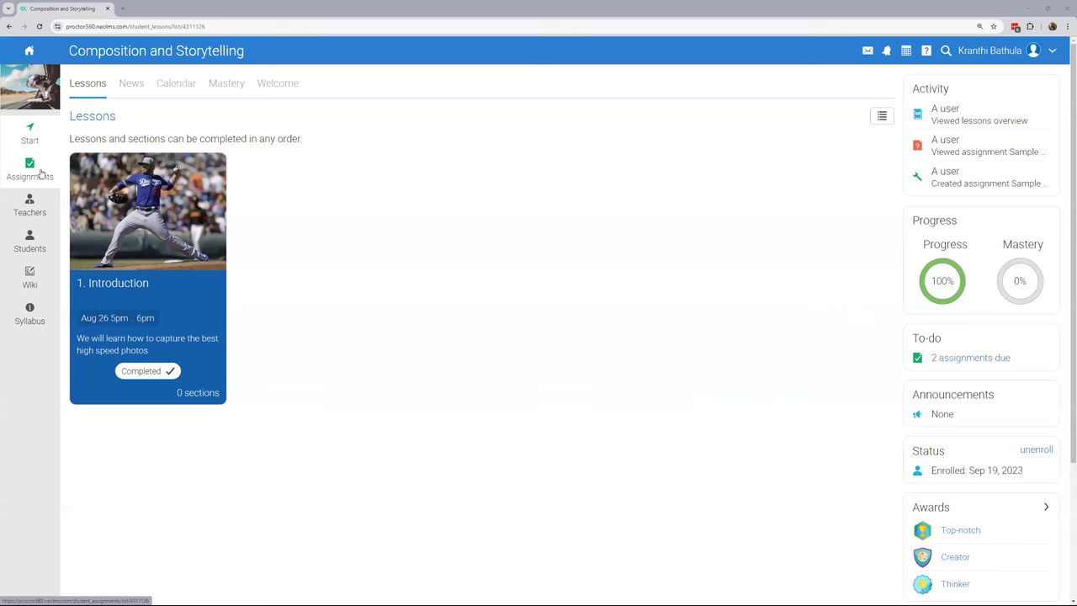
- Open the course's assignments, view the access-code page of Sample Quiz 11, and return to the assignments list
click(33, 173)
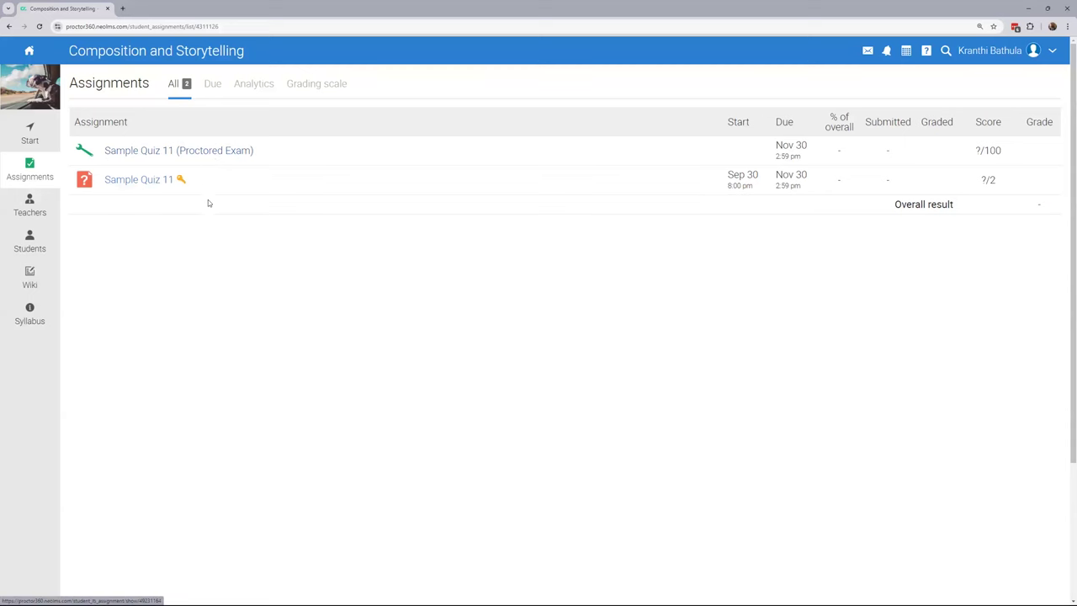
click(158, 182)
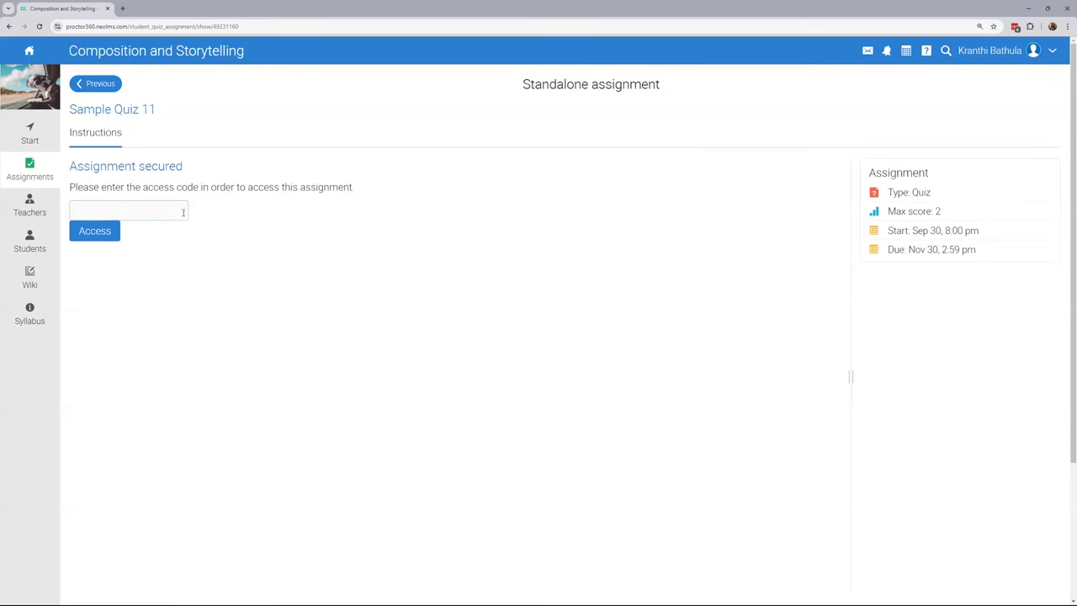
click(179, 210)
click(88, 87)
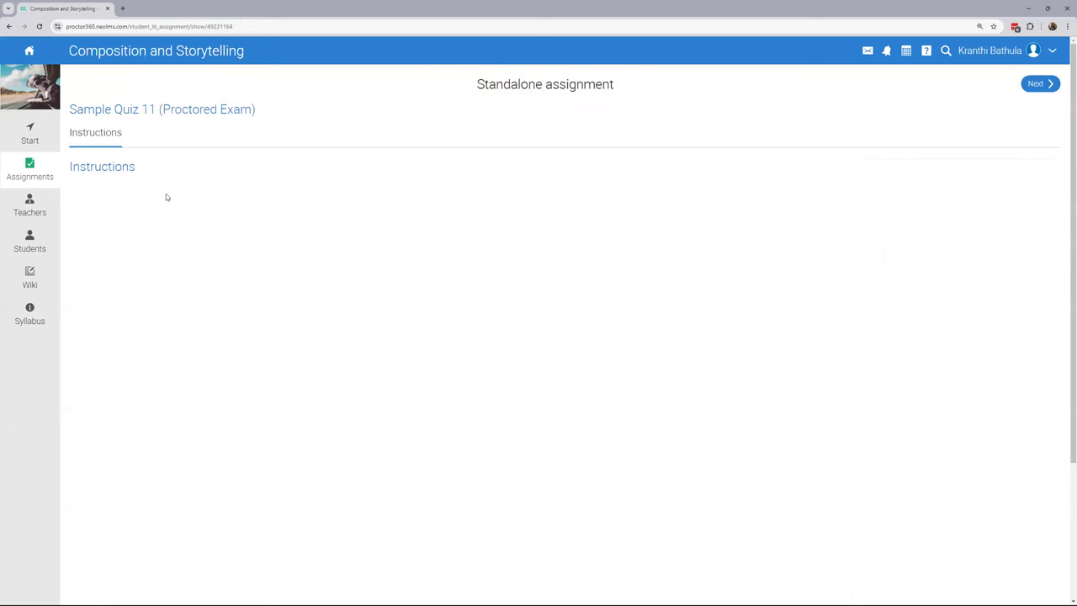
click(31, 171)
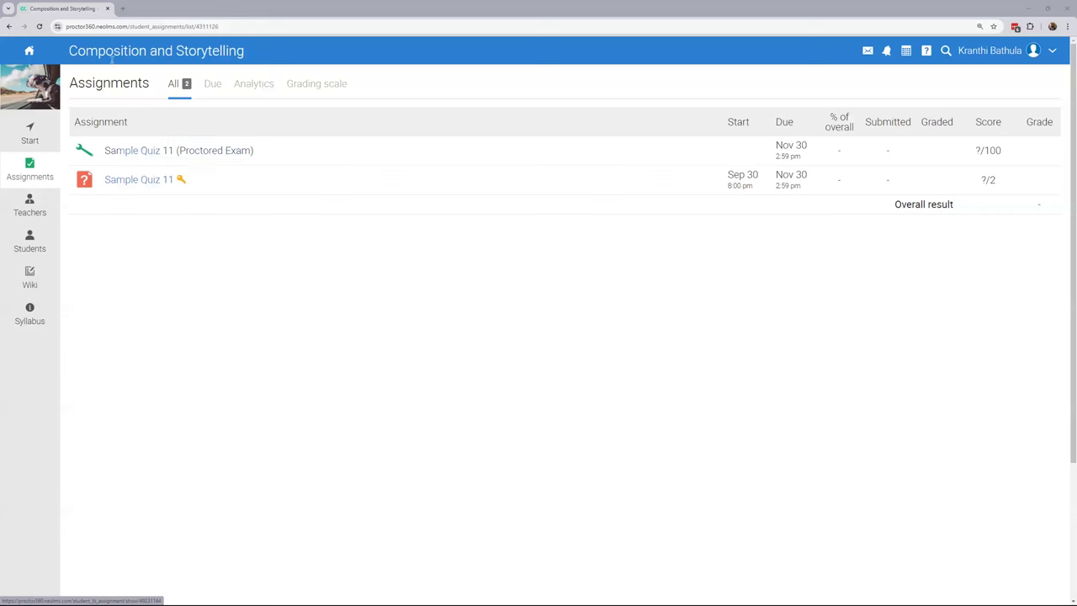
- Open the Sample Quiz 11 (Proctored Exam) assignment and launch its exam scheduling form
click(145, 149)
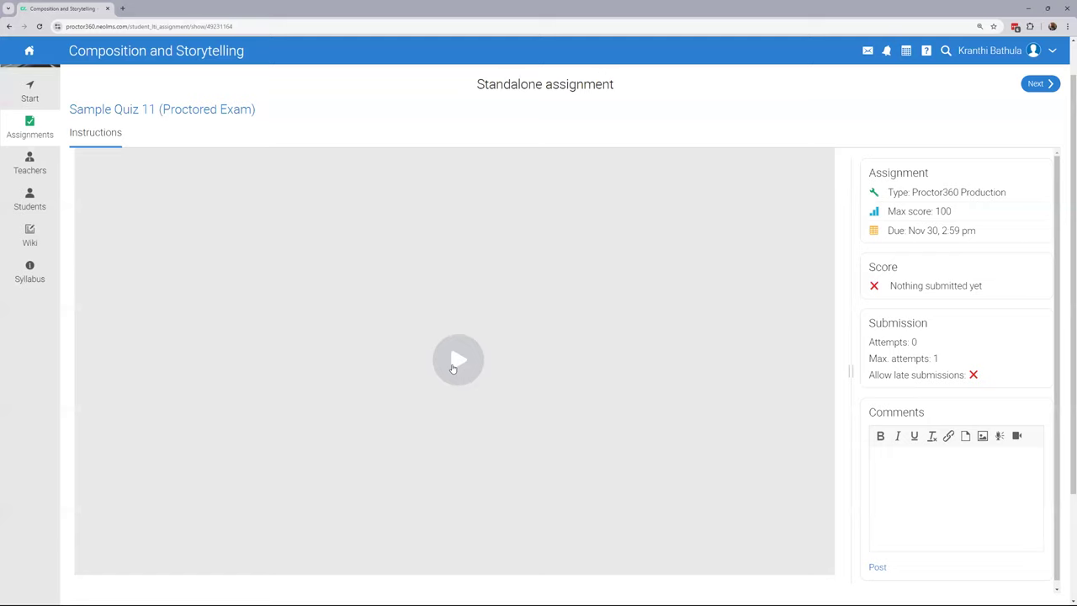
click(452, 367)
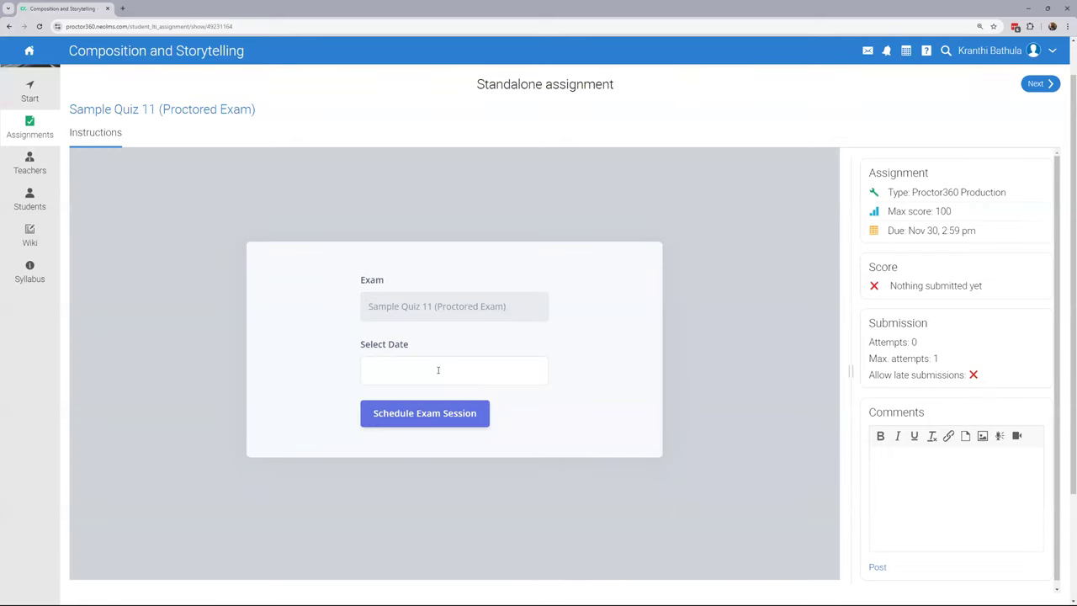
- Choose 2024-10-28 as the exam date and show the available time slots
click(438, 371)
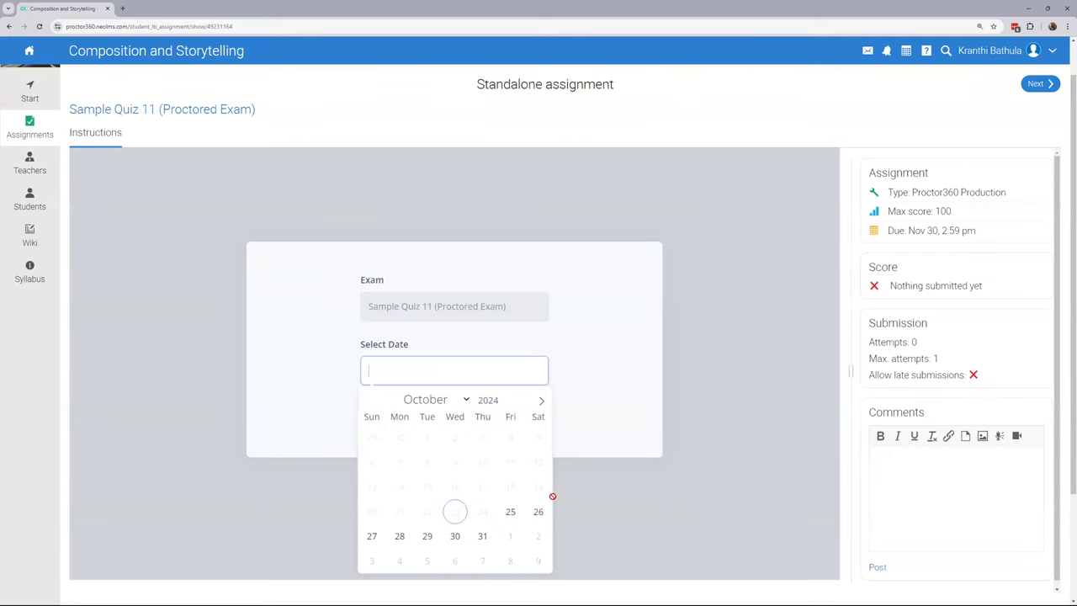
click(404, 537)
click(426, 404)
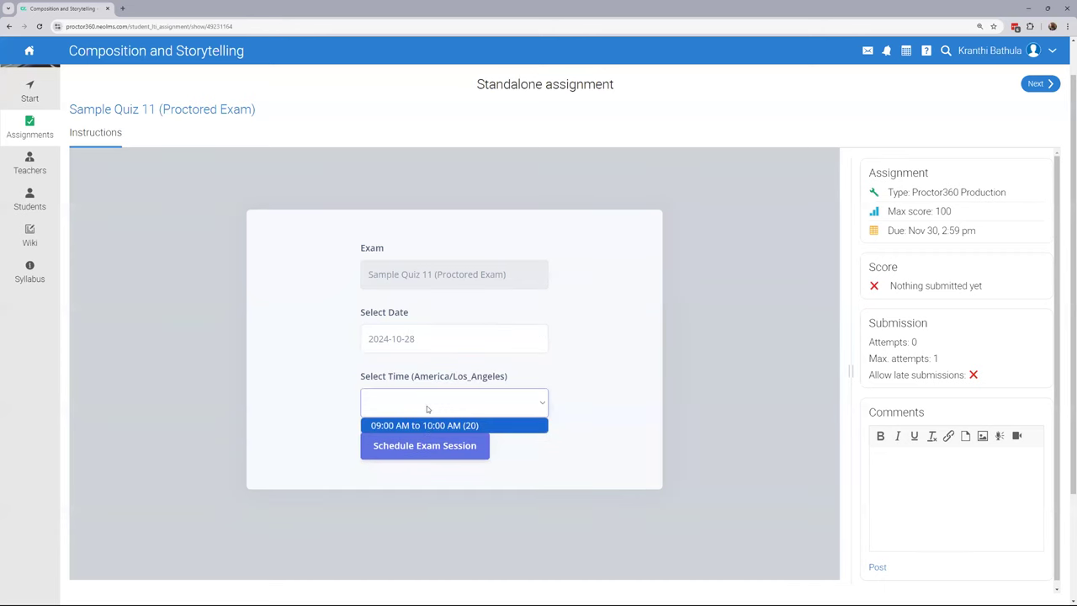
- Schedule the exam session for 2024-10-25 in the 09:00 AM to 10:00 AM slot
click(429, 341)
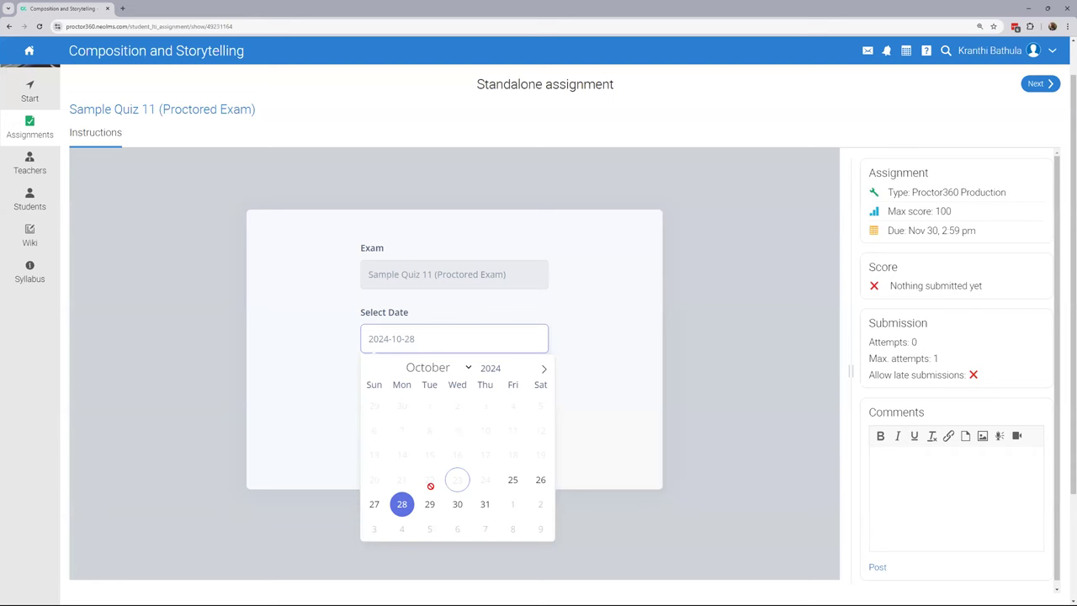
click(544, 369)
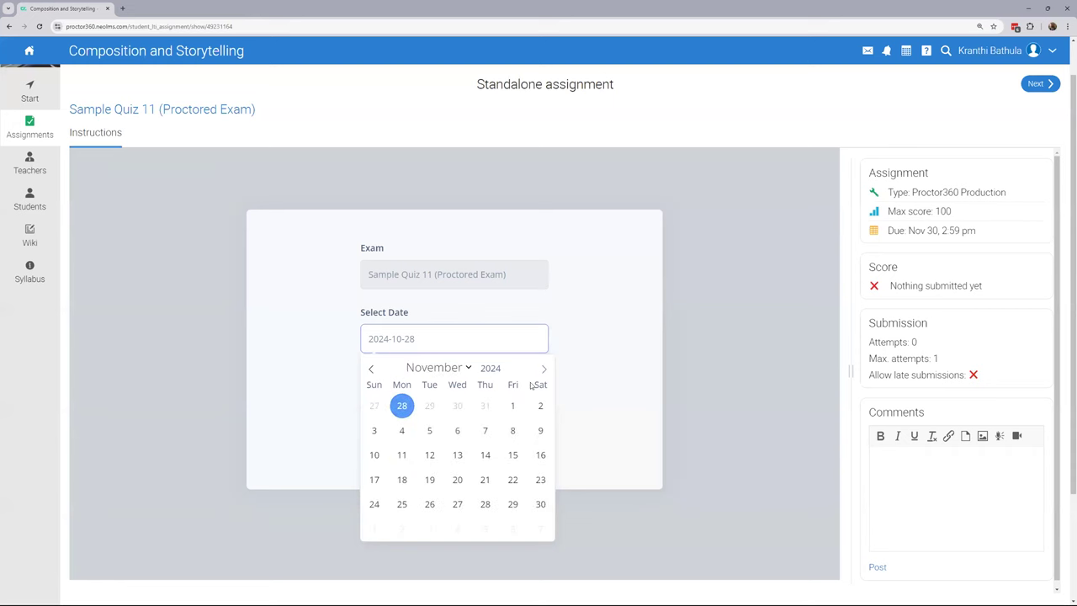
click(545, 370)
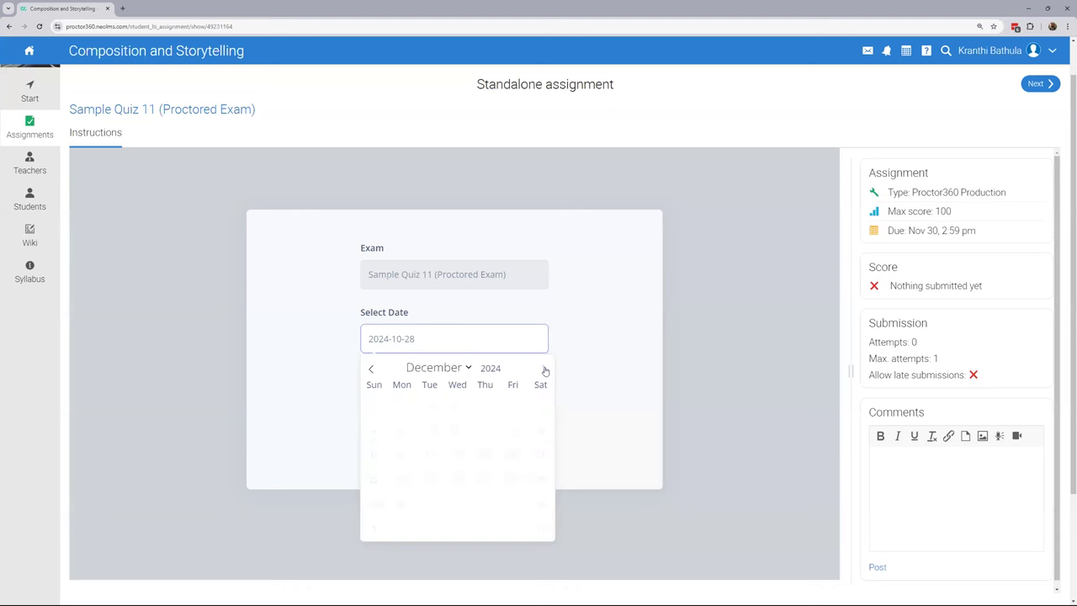
click(376, 371)
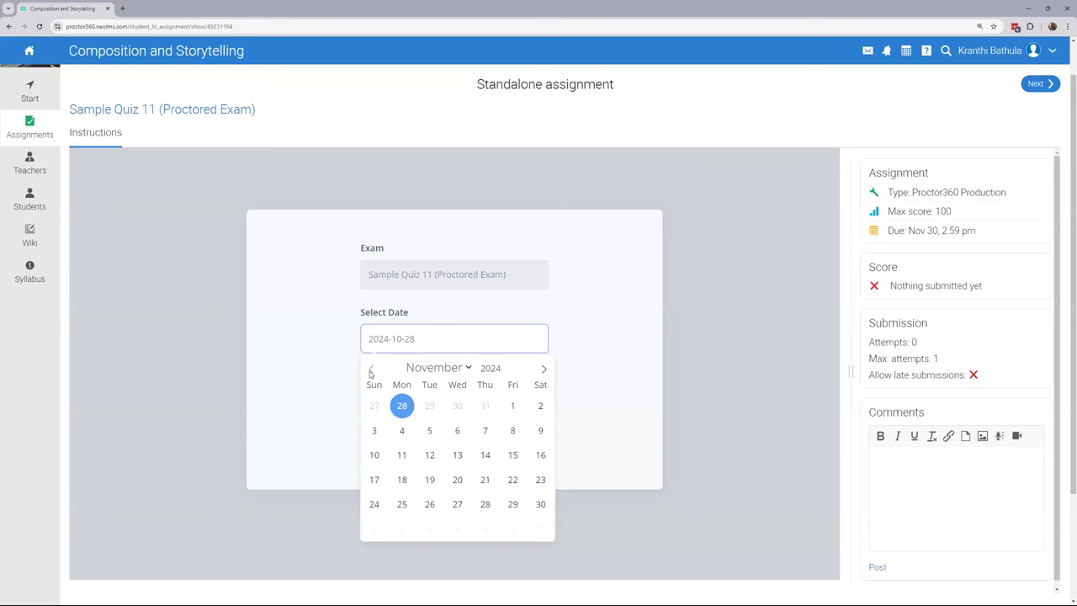
click(371, 371)
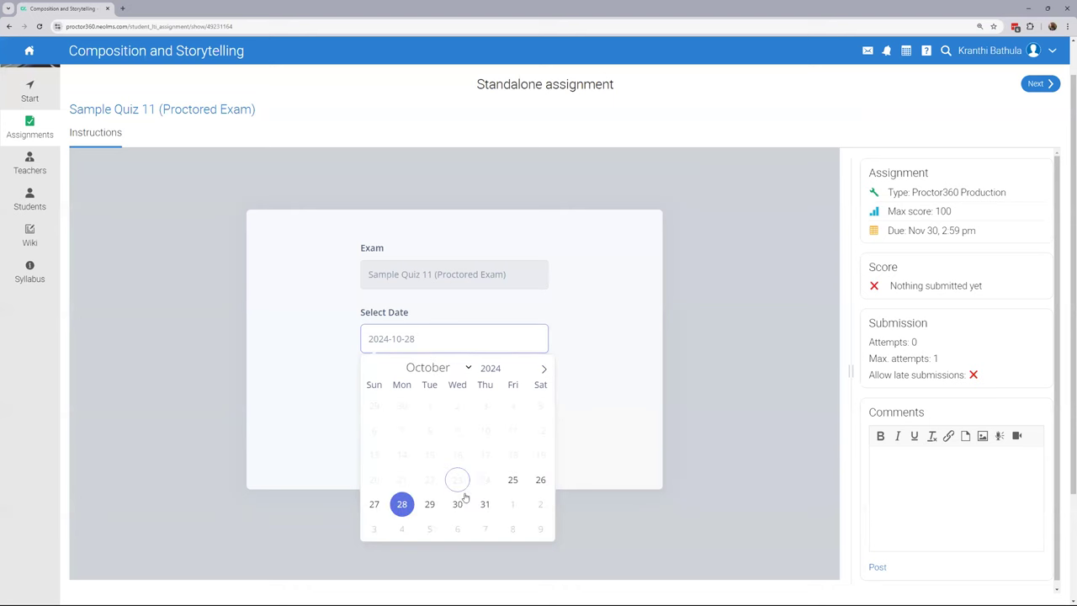
click(508, 487)
click(488, 403)
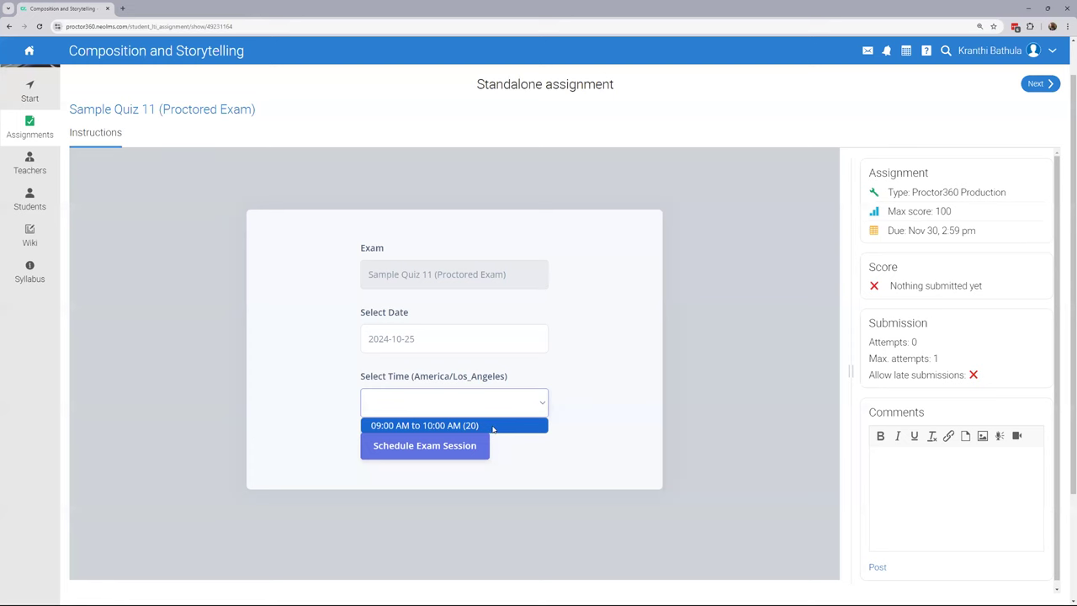
click(491, 430)
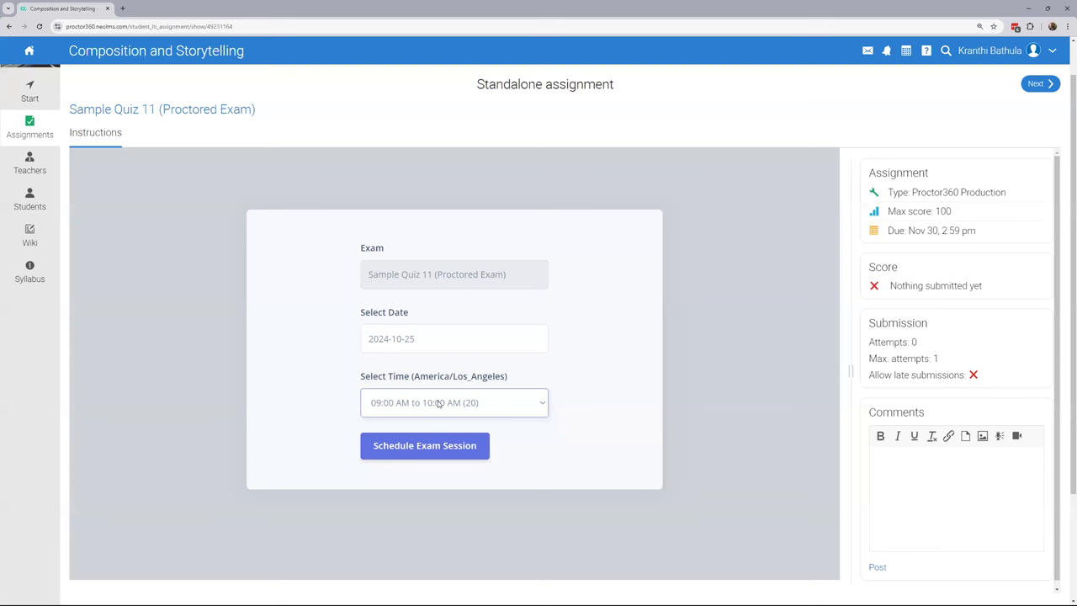
click(426, 445)
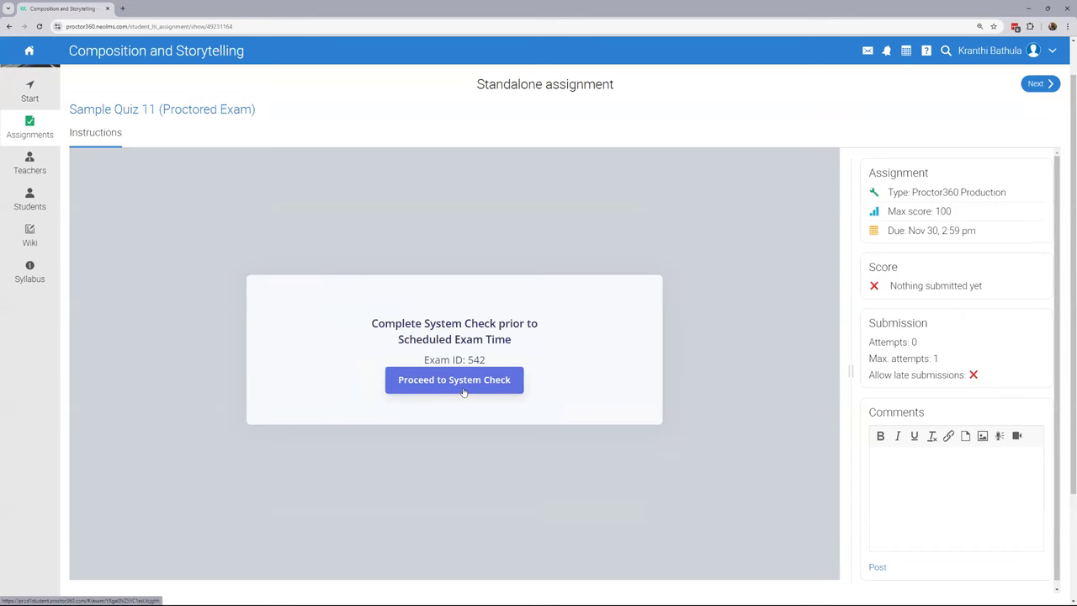
- Proceed to the system check and review the system requirements for Windows
click(463, 386)
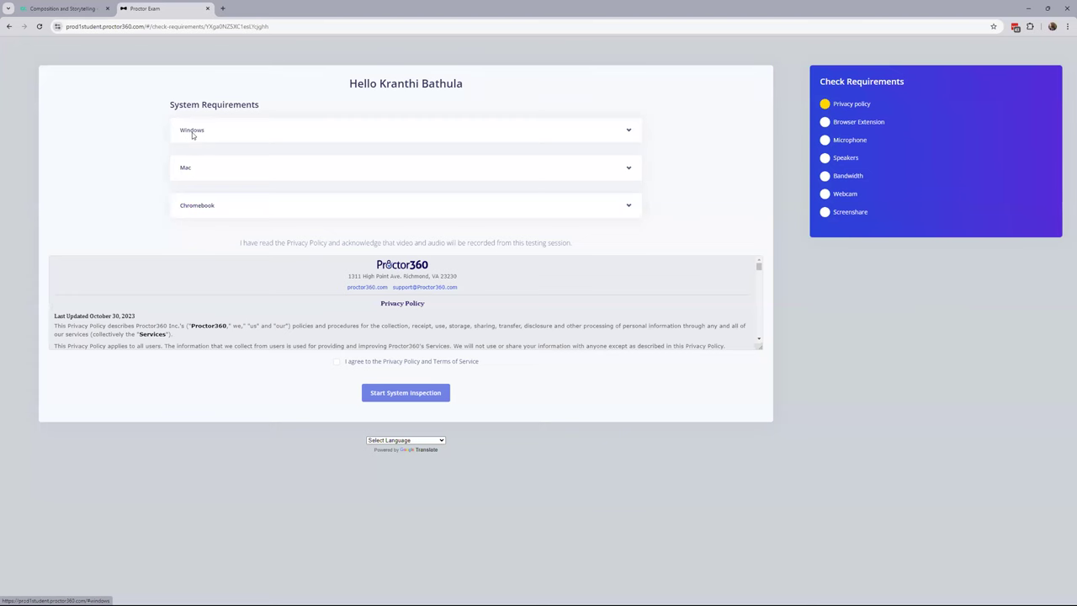
click(192, 133)
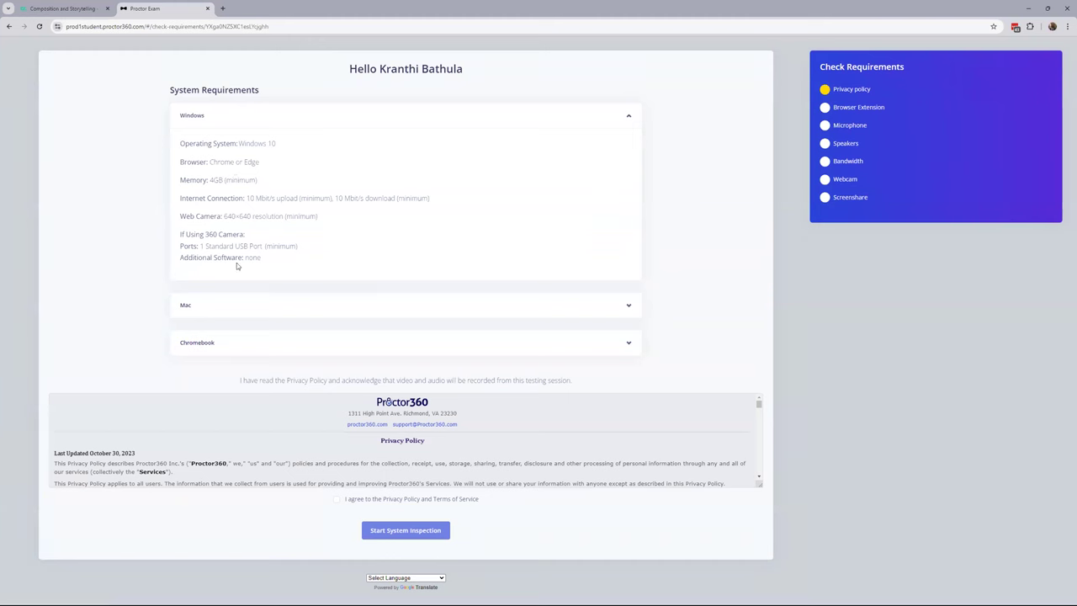
click(195, 142)
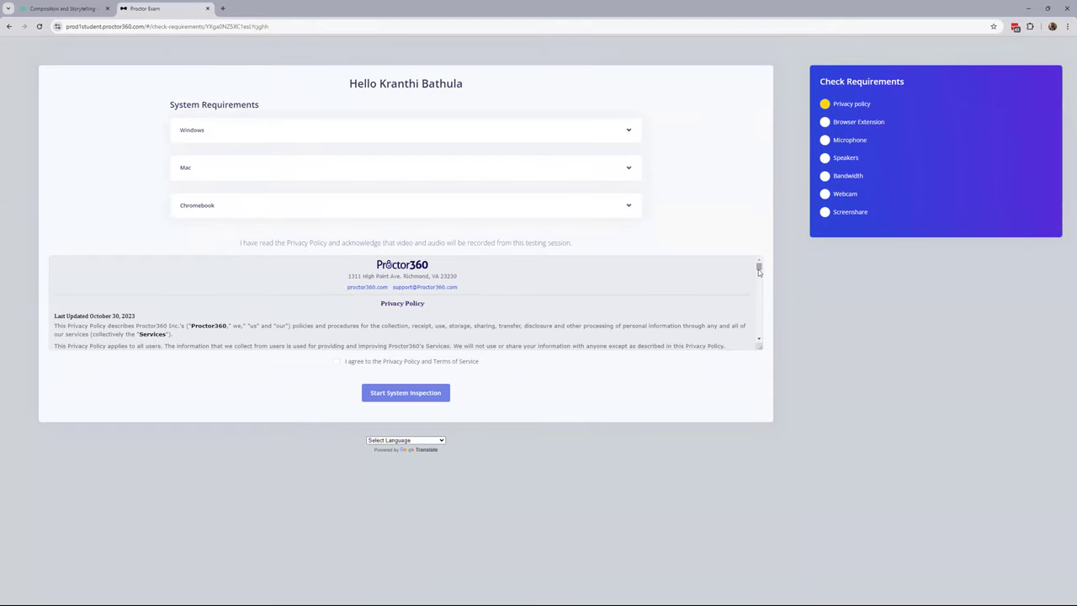
- Agree to the Privacy Policy and Terms of Service and start the system inspection
click(418, 362)
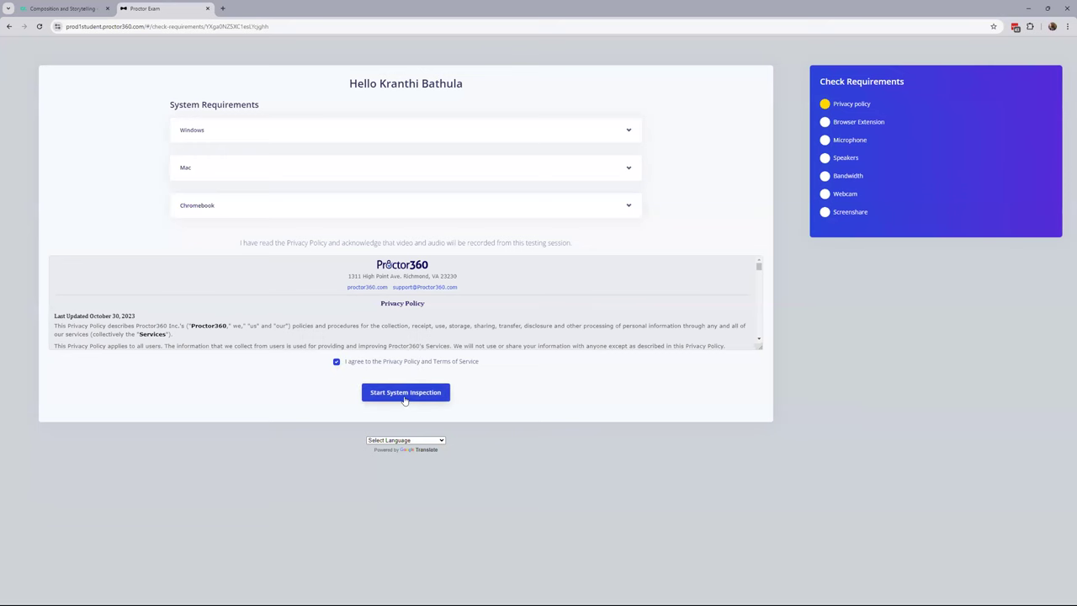
click(406, 392)
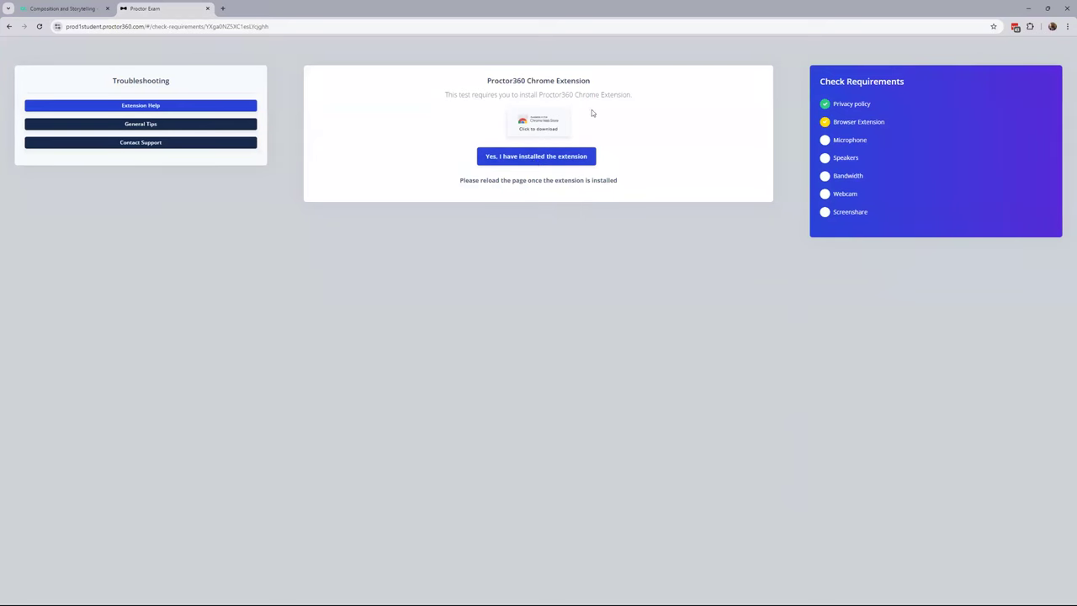
- Look for Proctor360 among the browser's extensions and confirm that the required extension is installed
click(1030, 26)
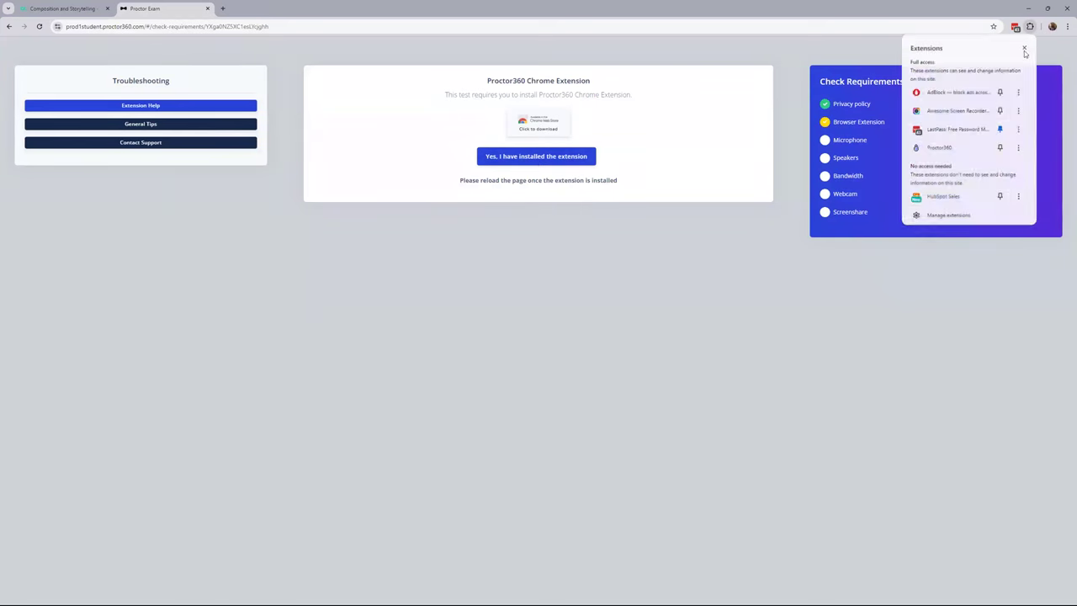
click(729, 247)
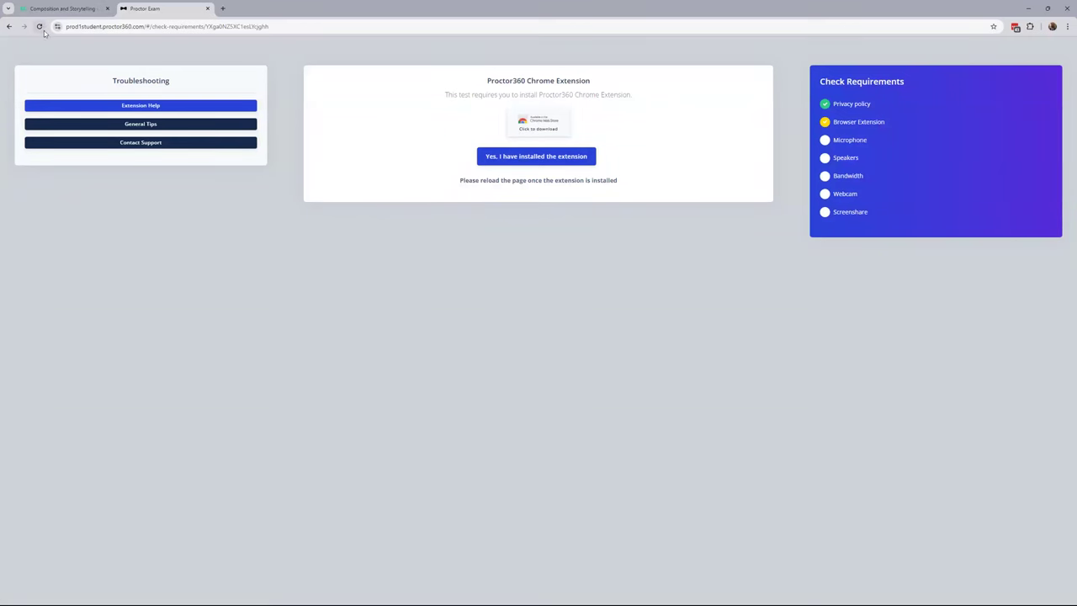
click(547, 157)
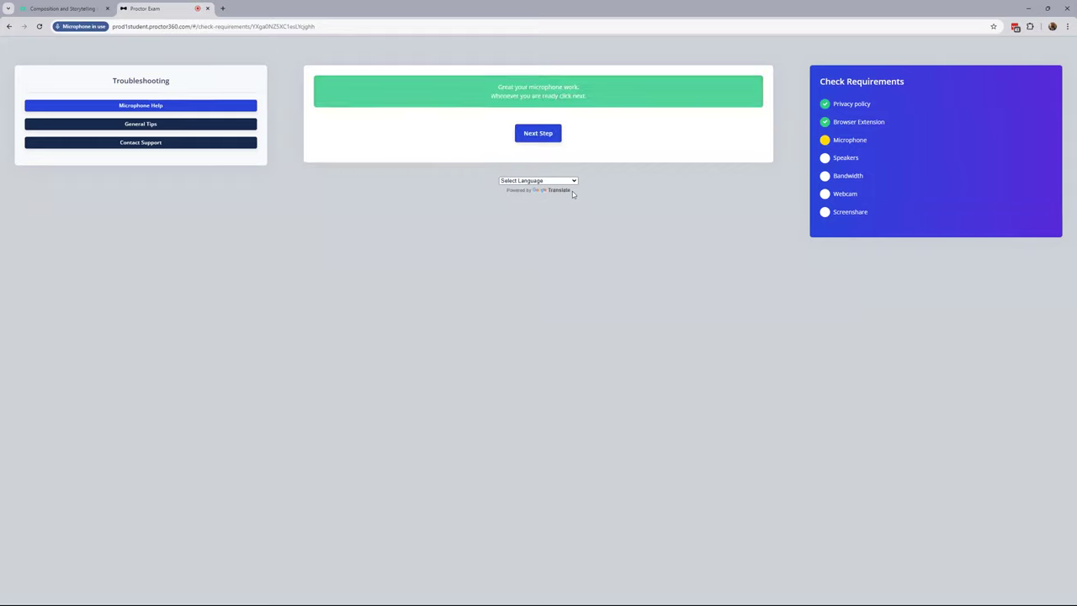
- Continue past the microphone check and complete the speaker check by confirming that the music is audible
click(536, 135)
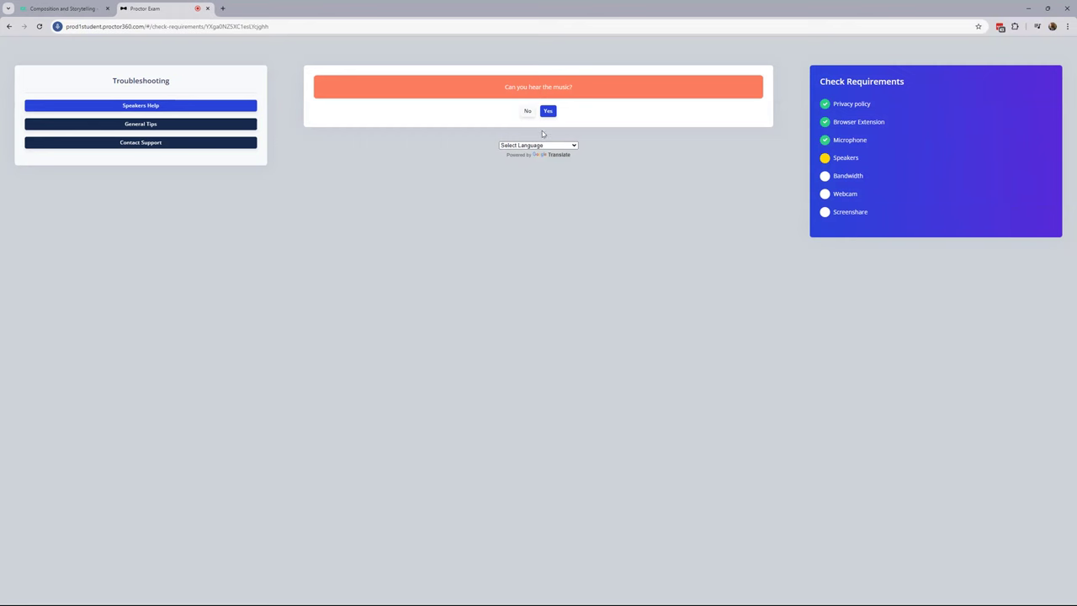
click(549, 112)
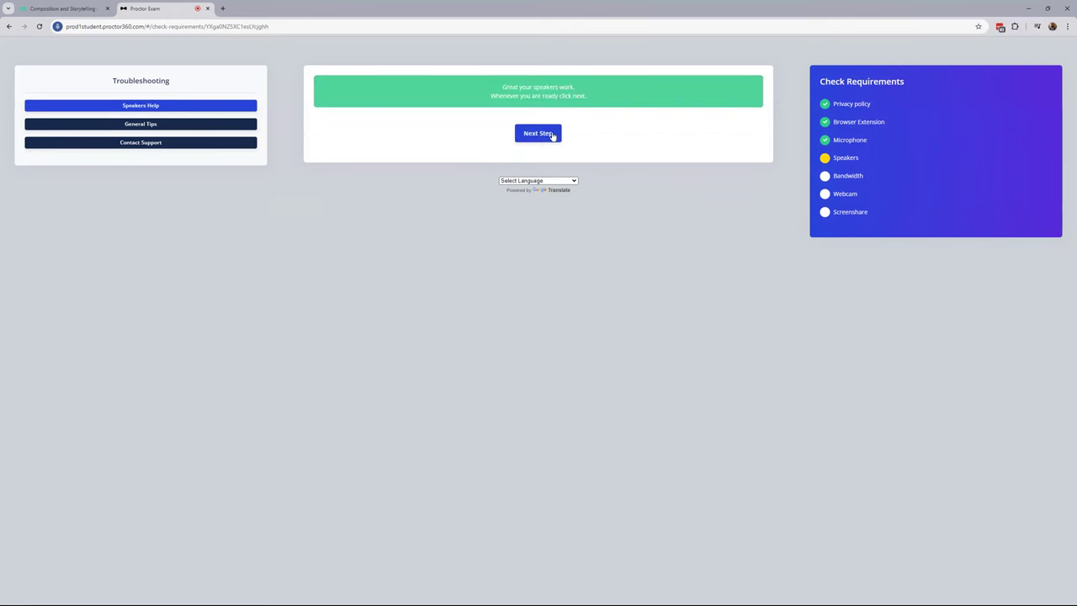
click(549, 133)
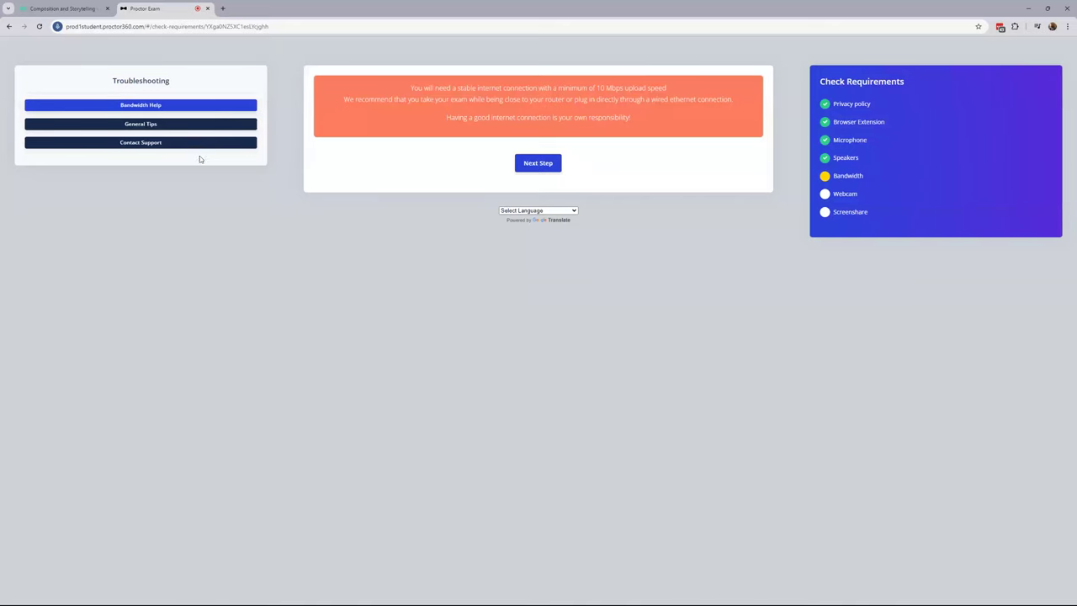
- Review the recommended and minimum speeds in the bandwidth help article and view the support ticket form, closing both pages
click(158, 106)
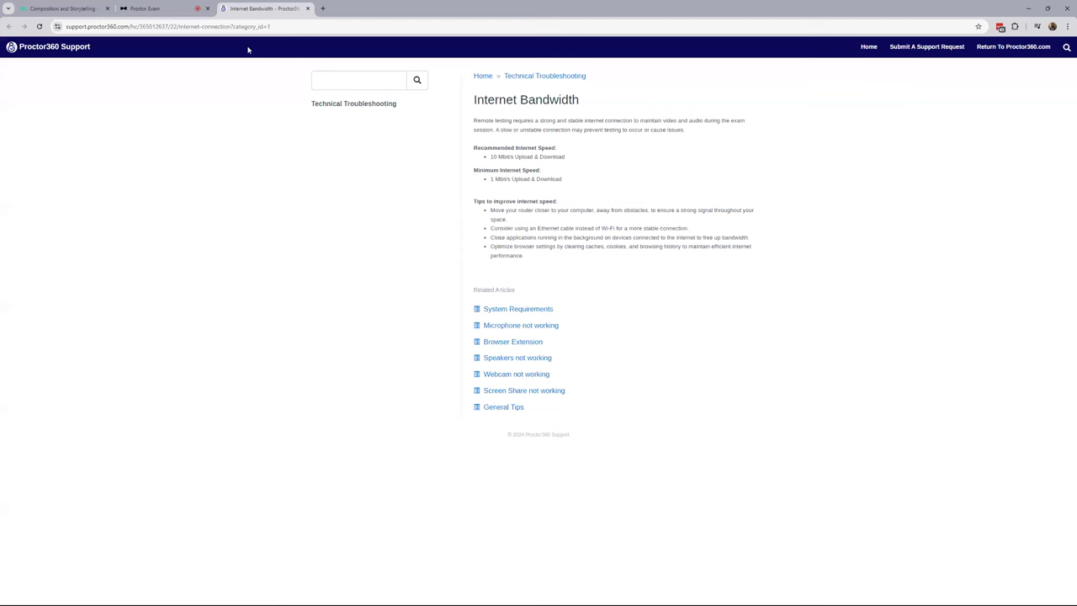
drag(489, 157, 570, 160)
drag(490, 179, 559, 195)
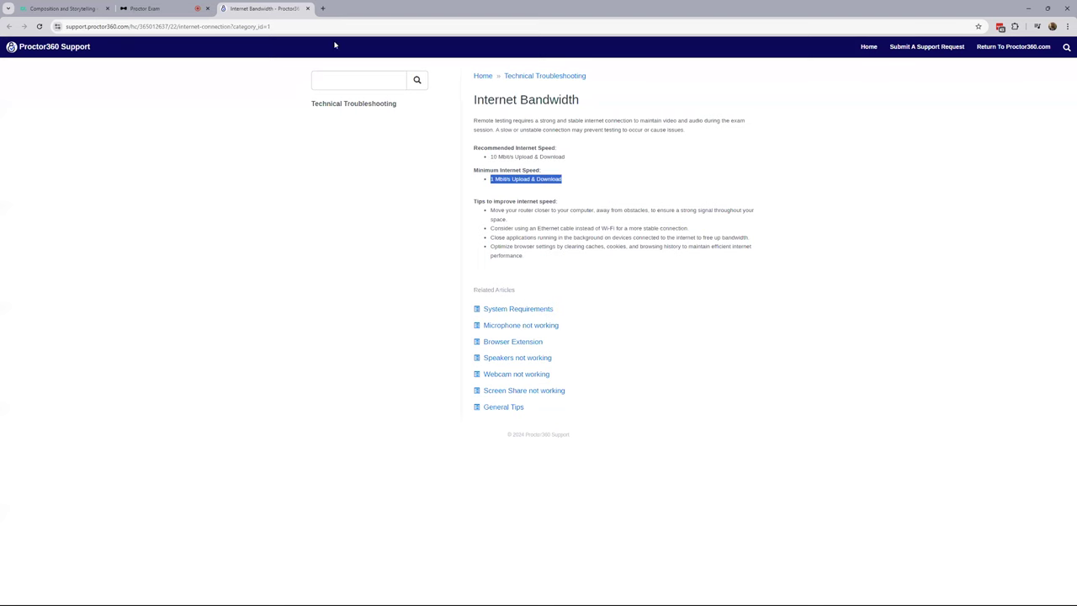
click(308, 9)
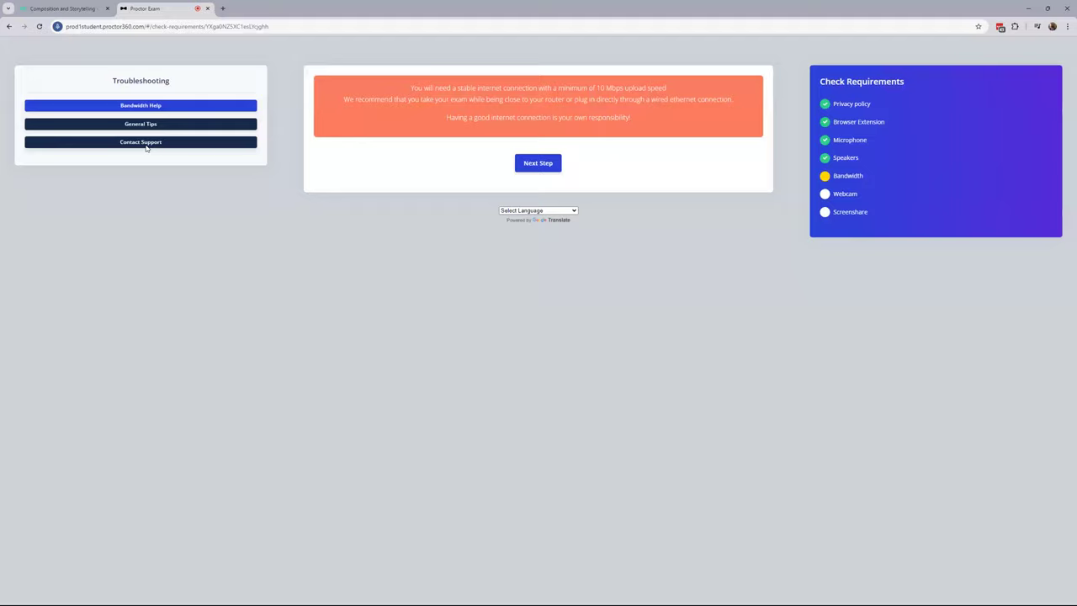
click(145, 143)
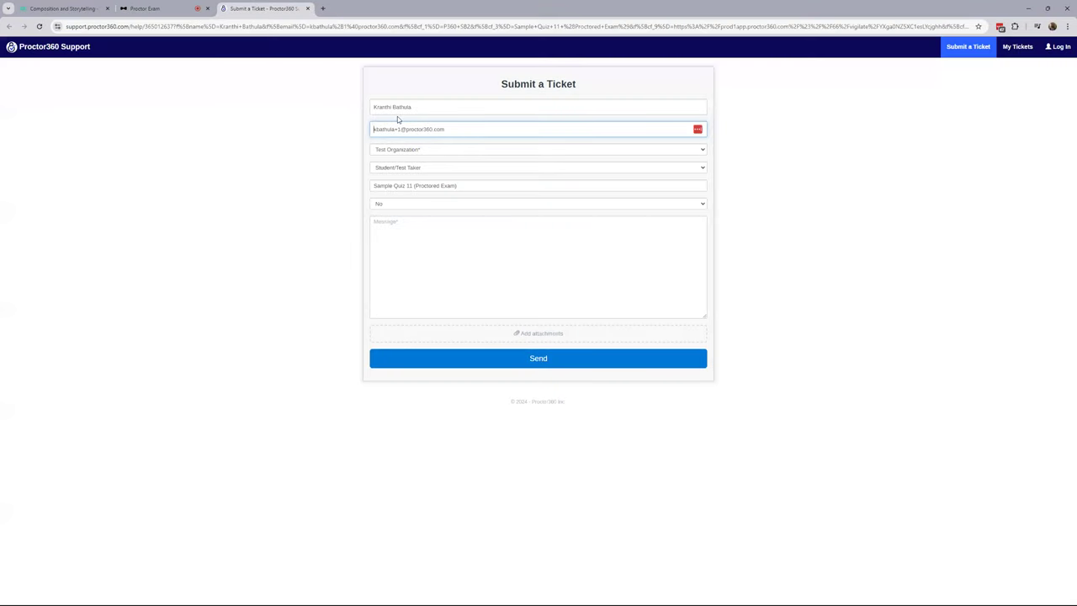
click(307, 8)
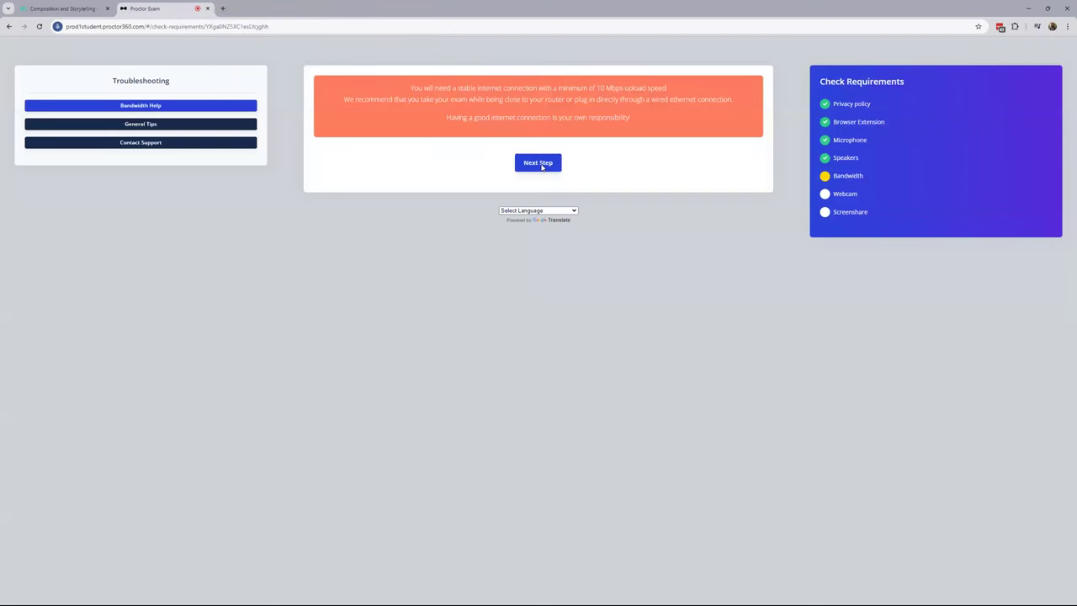
- Continue past the bandwidth requirement and complete the screenshare check by sharing the entire Screen 2
click(542, 165)
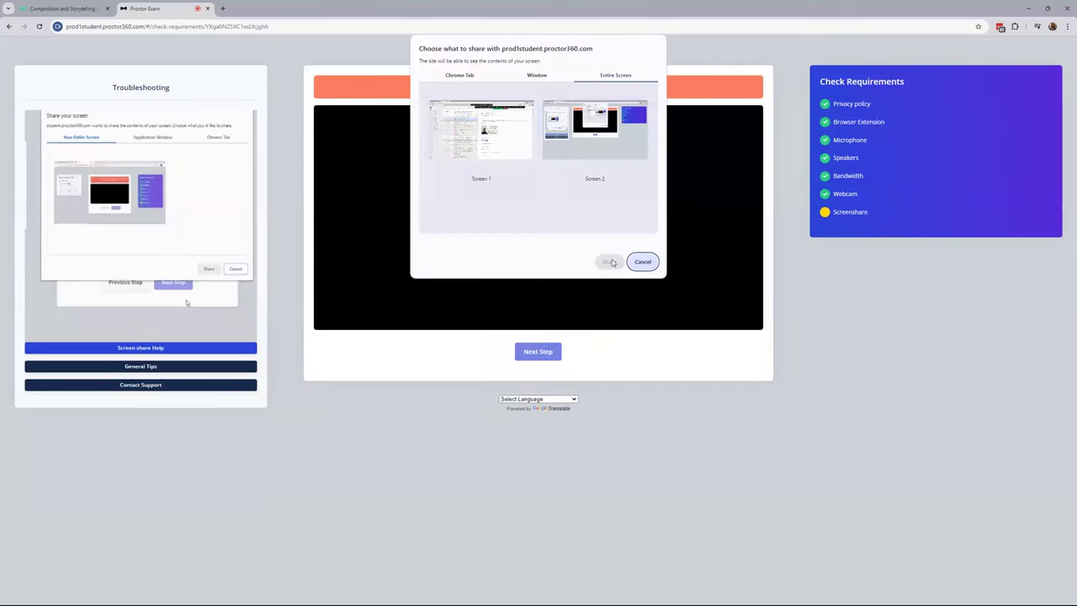
key(Return)
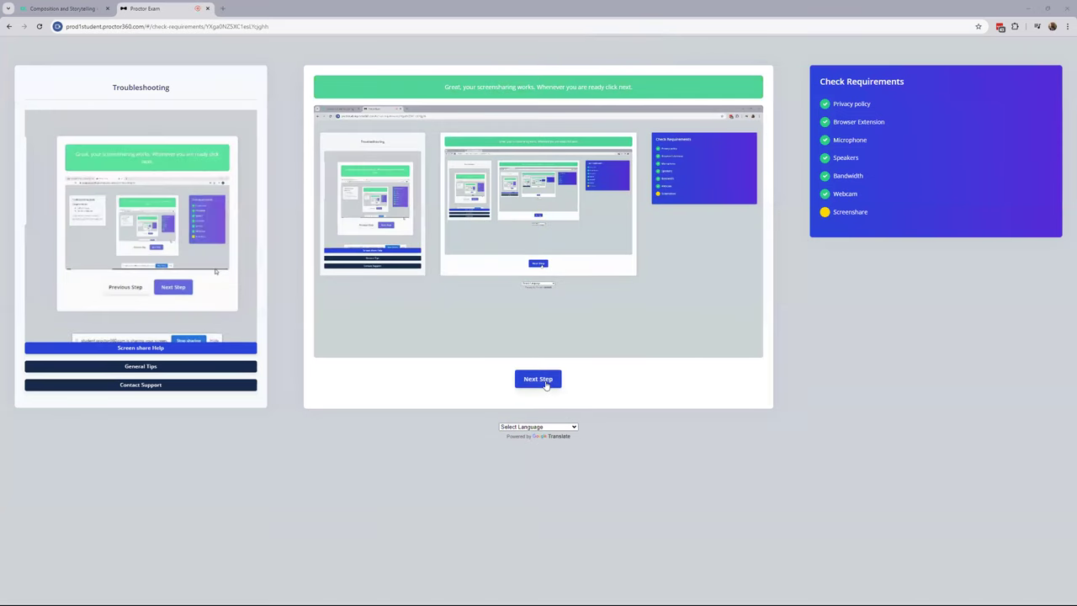
click(546, 380)
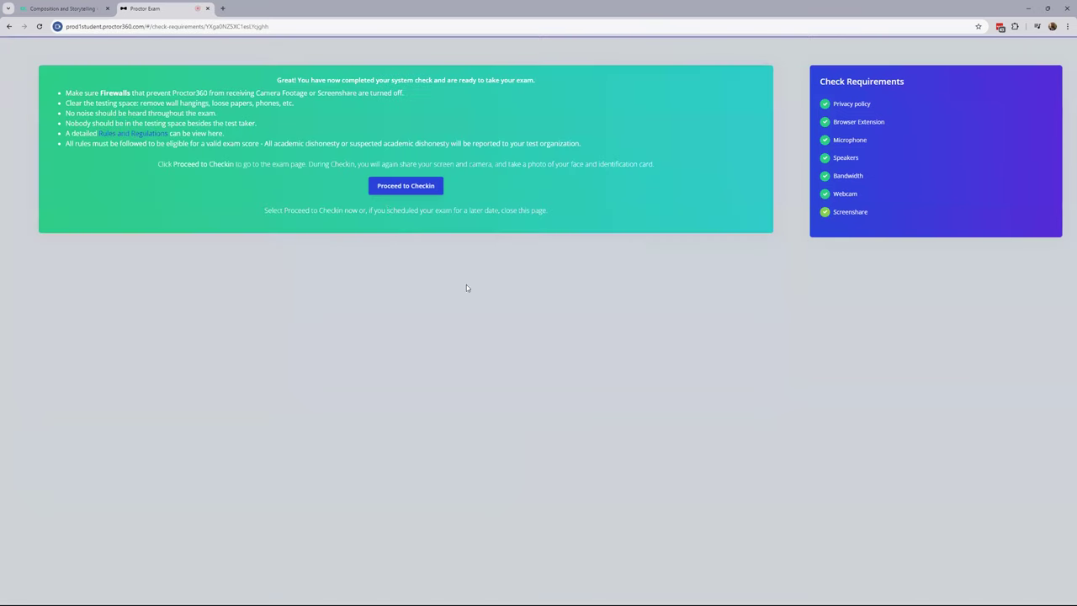
- Proceed from the completed system check to the exam check-in, start it and confirm that the Proctor360 Chrome extension is installed
click(389, 195)
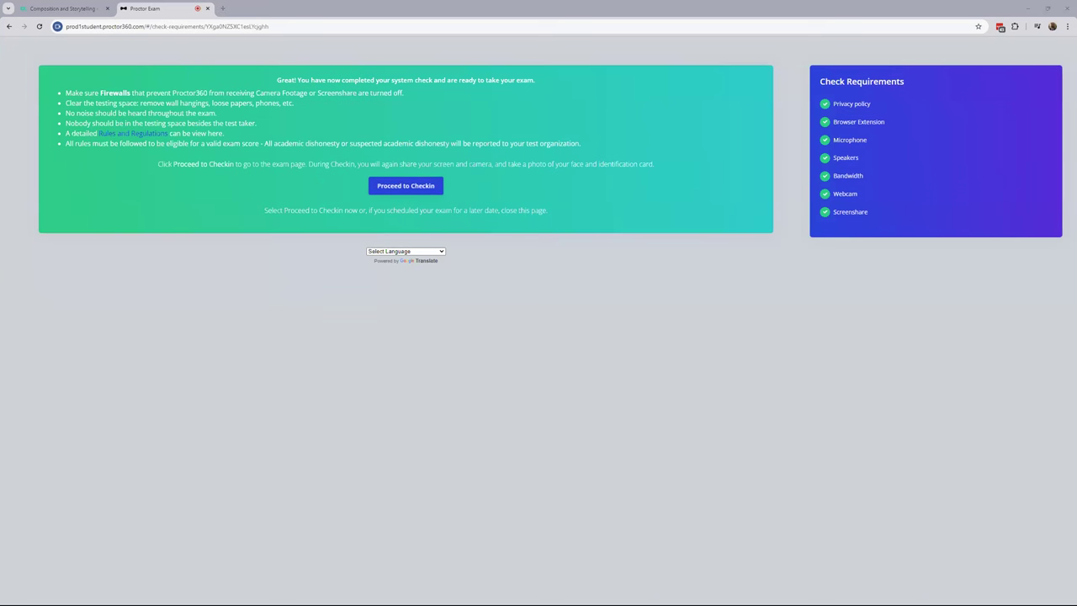
click(393, 191)
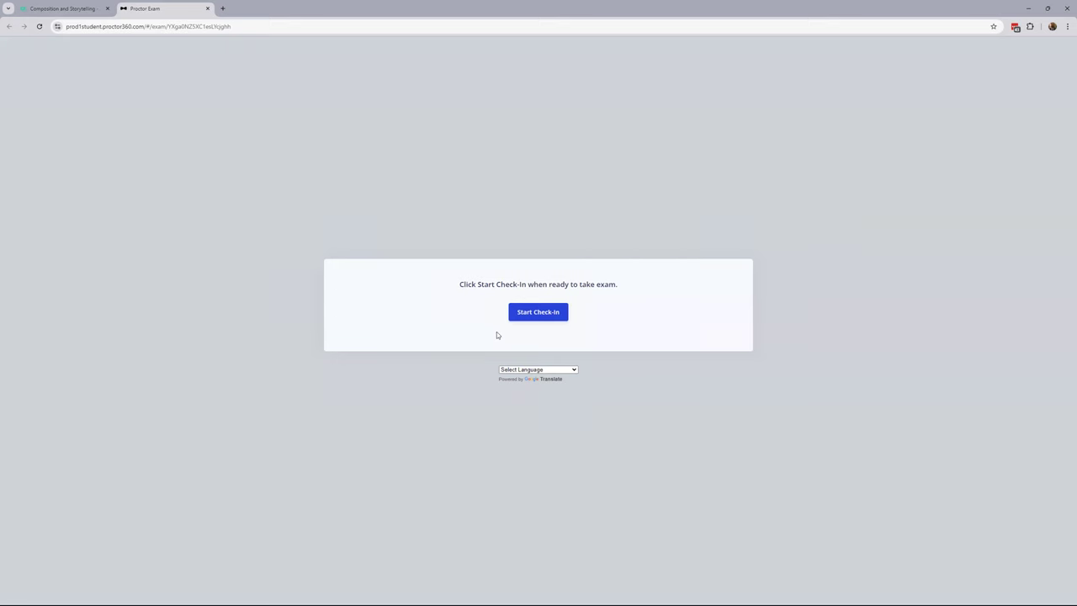
click(557, 315)
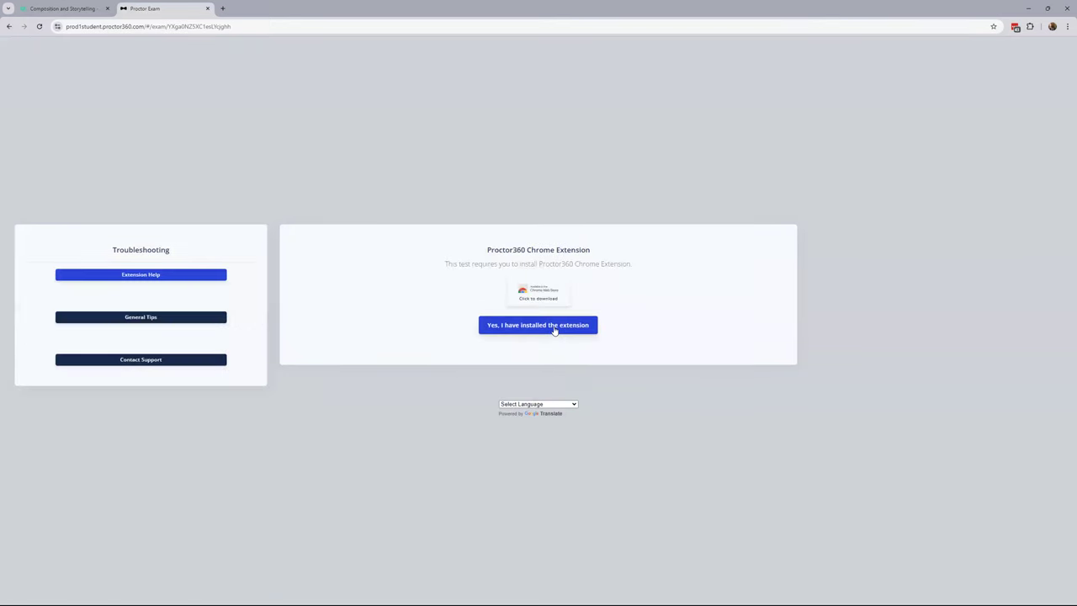
click(556, 329)
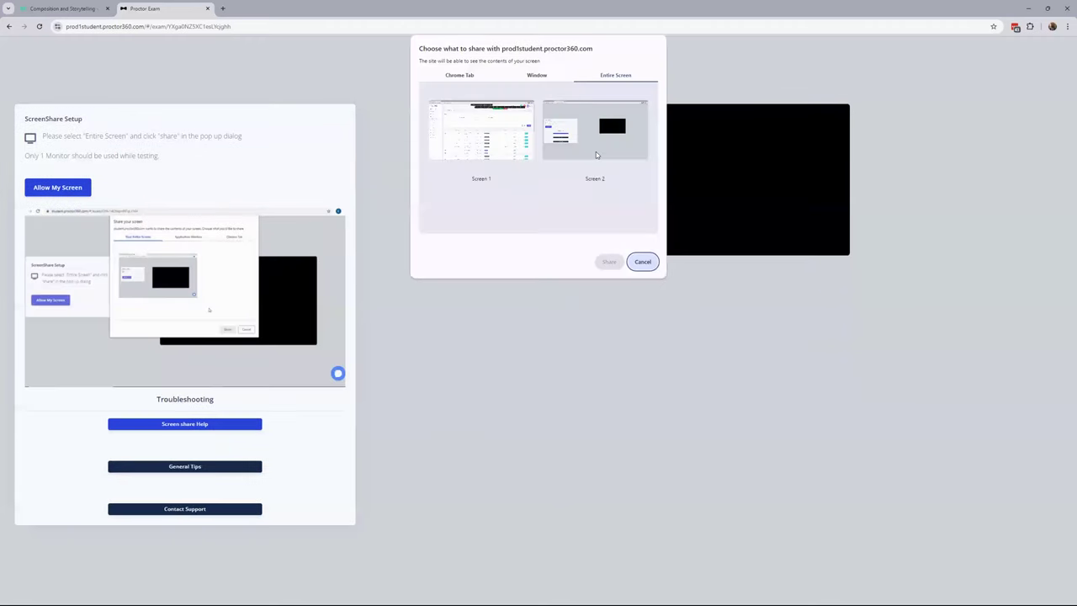
- Share the entire Screen 2 for the check-in's screenshare setup and continue to the front camera setup
click(595, 134)
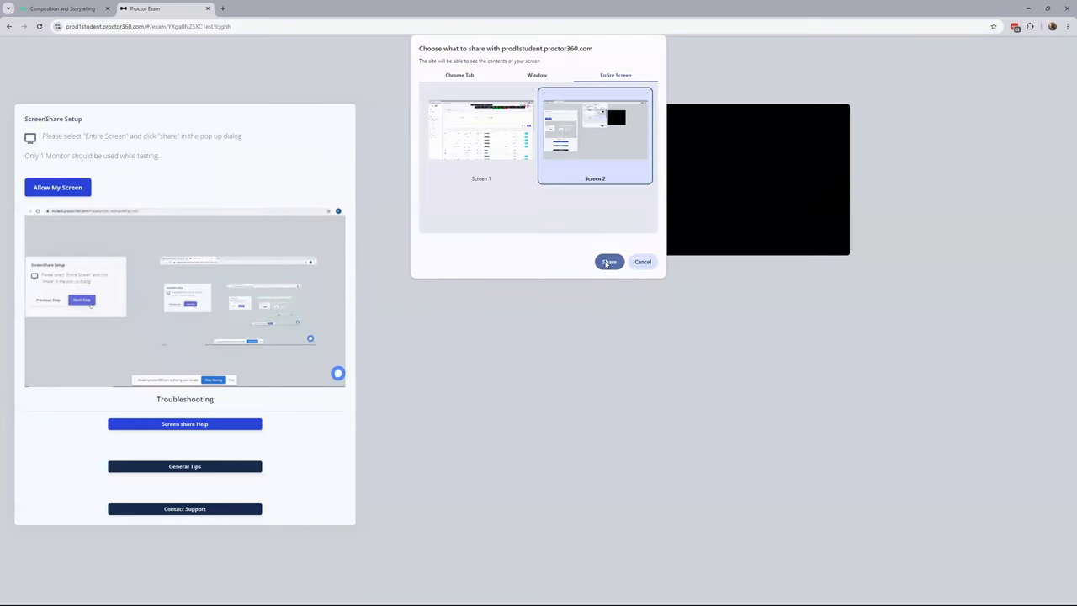
click(606, 263)
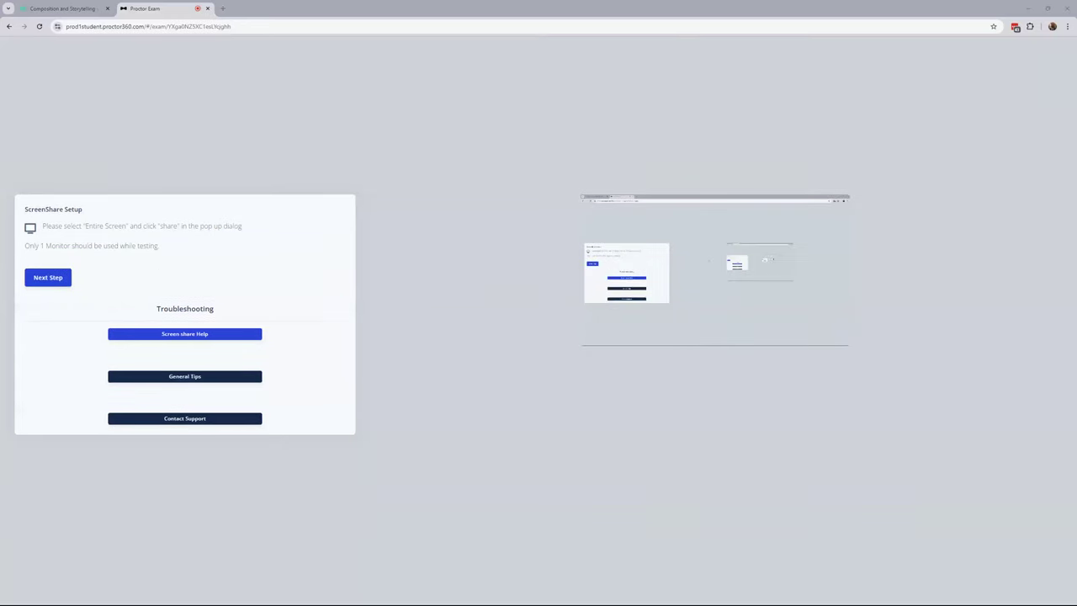
click(35, 281)
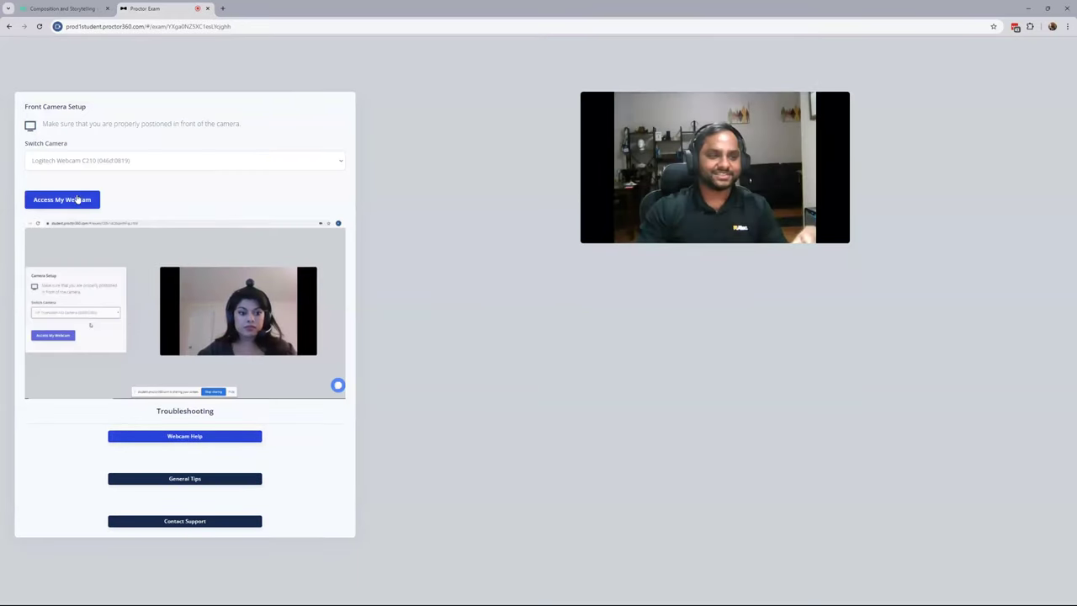
- Give the check-in access to the Logitech Webcam C210, then take and submit the face photo
click(59, 202)
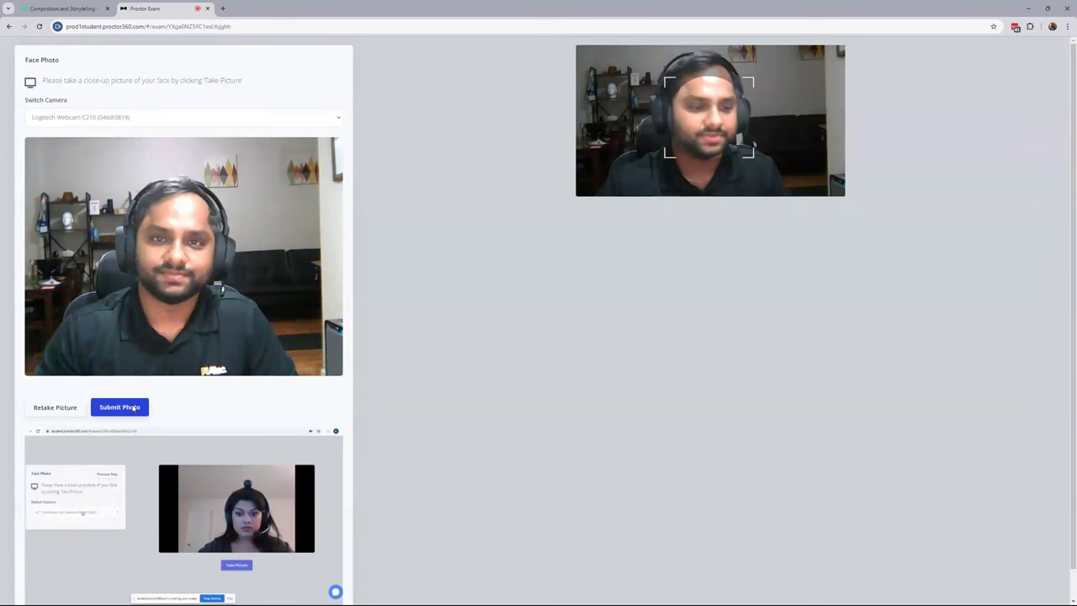
click(135, 407)
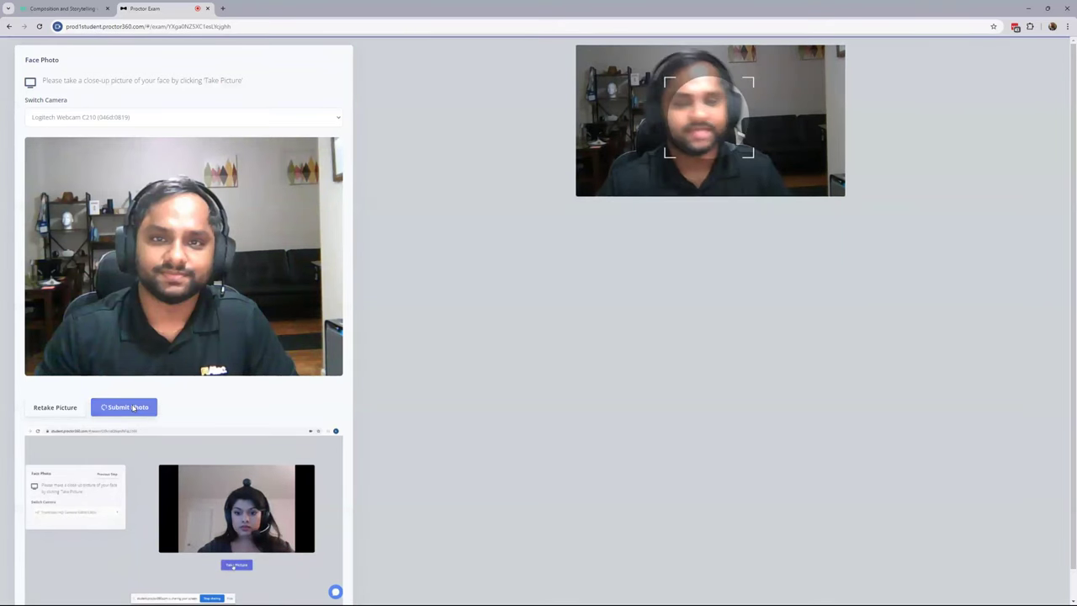